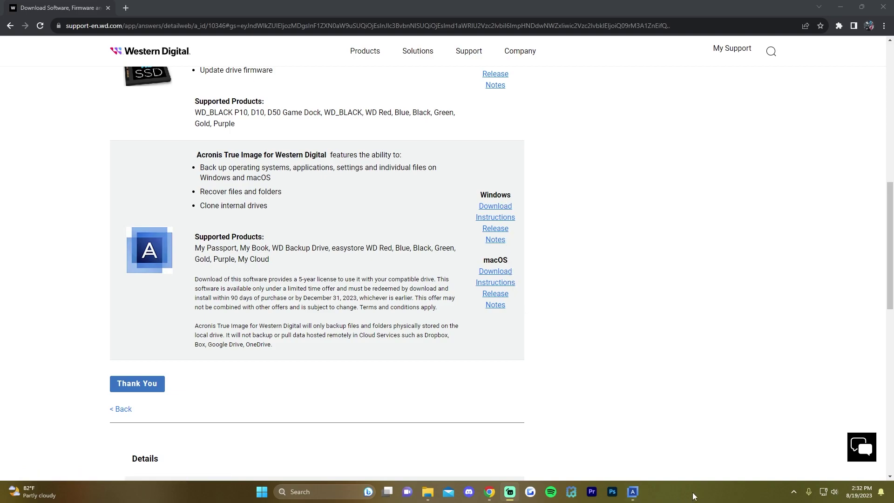
# From the Acronis Tools page, launch Clone Disk in Manual mode and reach the source disk list.
pyautogui.click(633, 492)
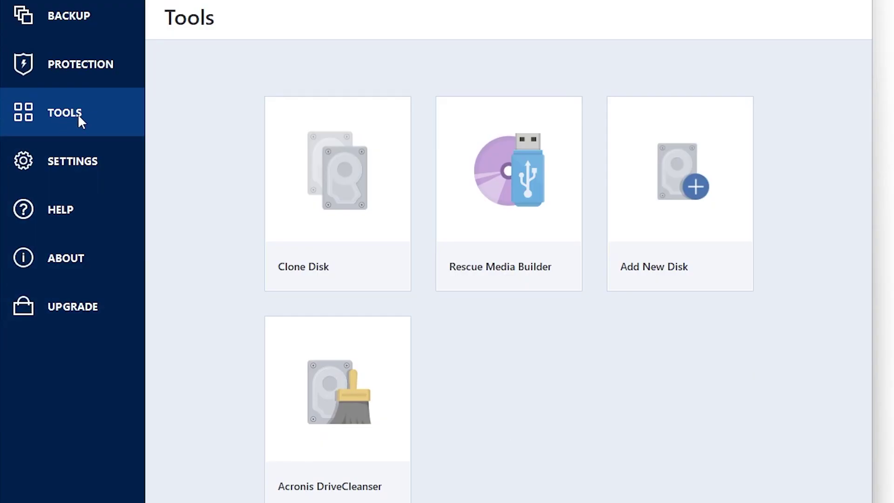
pyautogui.click(320, 219)
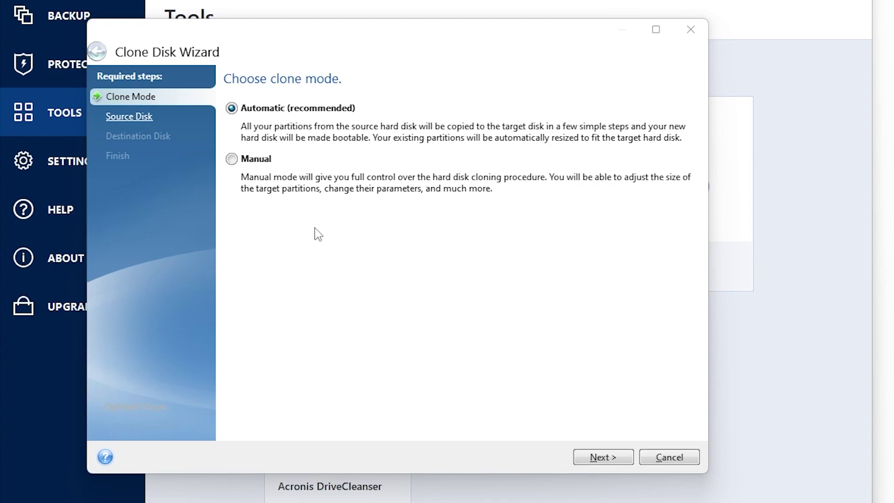
pyautogui.click(256, 159)
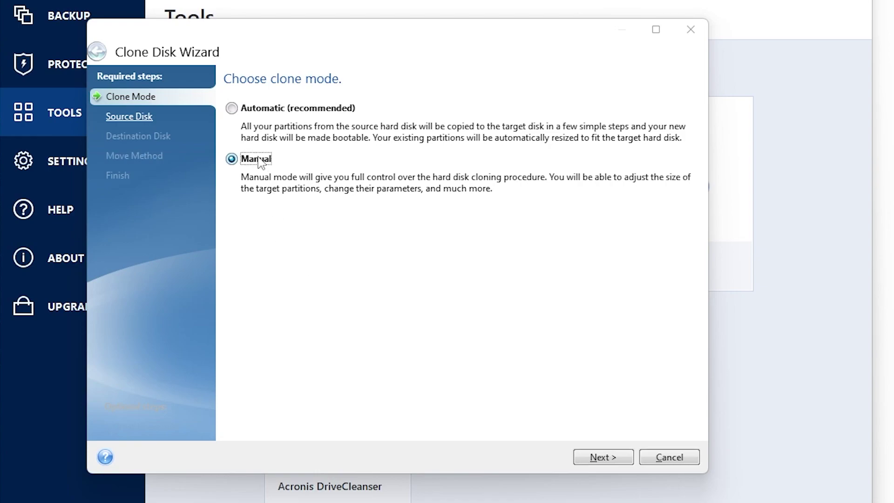
pyautogui.click(614, 458)
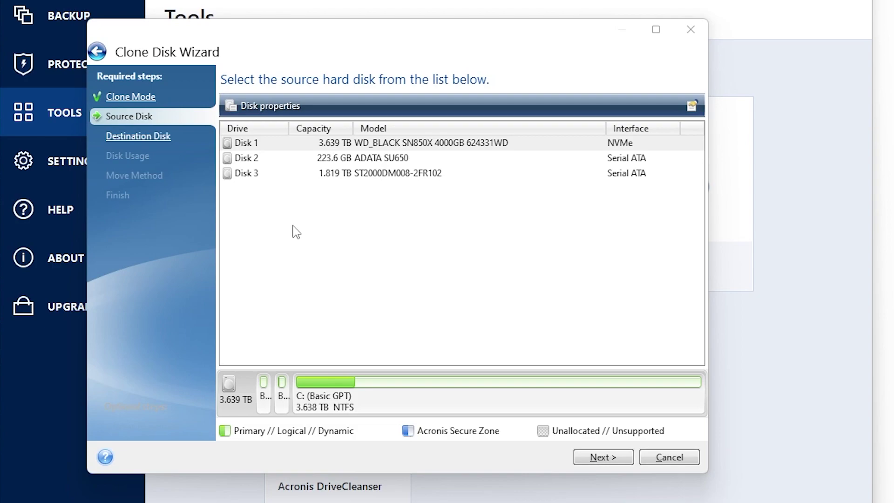
# Choose Disk 2, the 223.6 GB ADATA SU650, as the clone source.
pyautogui.click(346, 160)
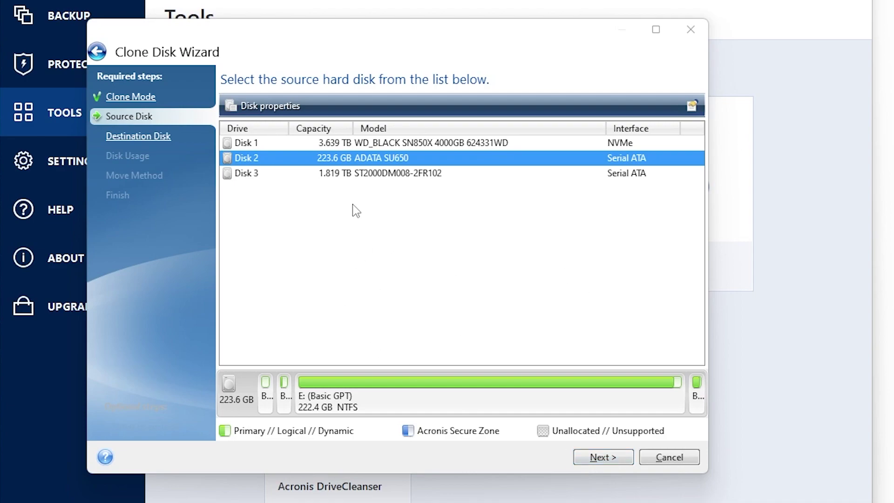
pyautogui.click(594, 457)
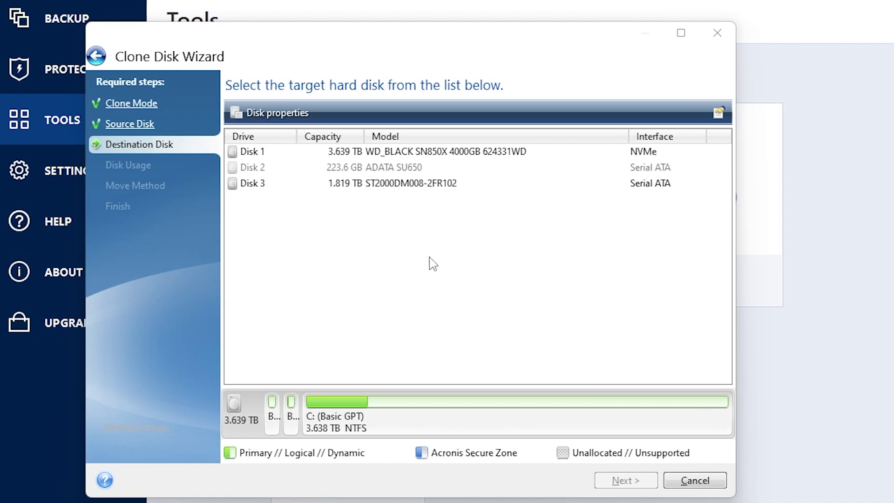
# Choose Disk 1, the 3.639 TB WD_BLACK SN850X, as target and accept erasing its partitions.
pyautogui.click(405, 157)
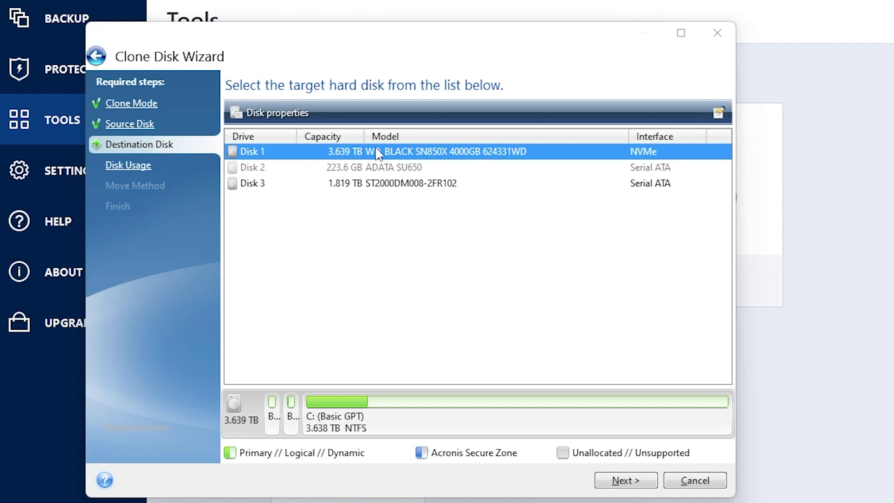
pyautogui.click(624, 485)
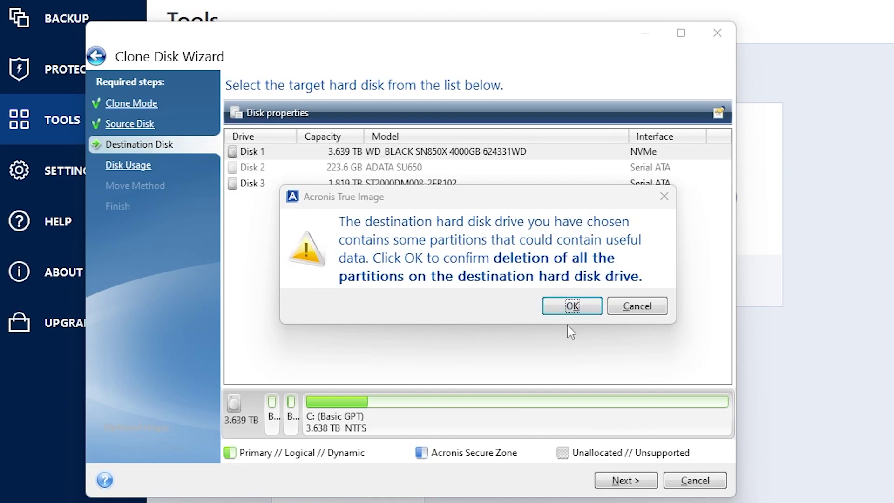
pyautogui.click(573, 307)
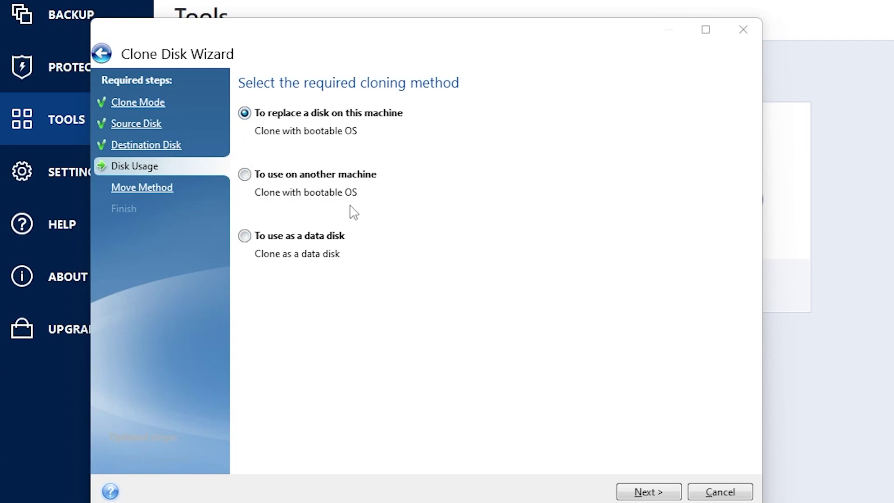
# Compare the disk usage options and settle on 'To replace a disk on this machine'.
pyautogui.click(244, 175)
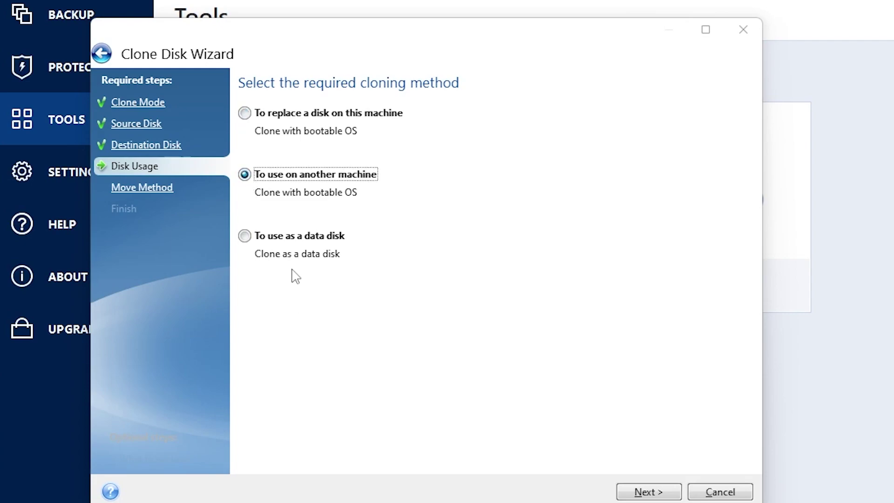
pyautogui.click(245, 237)
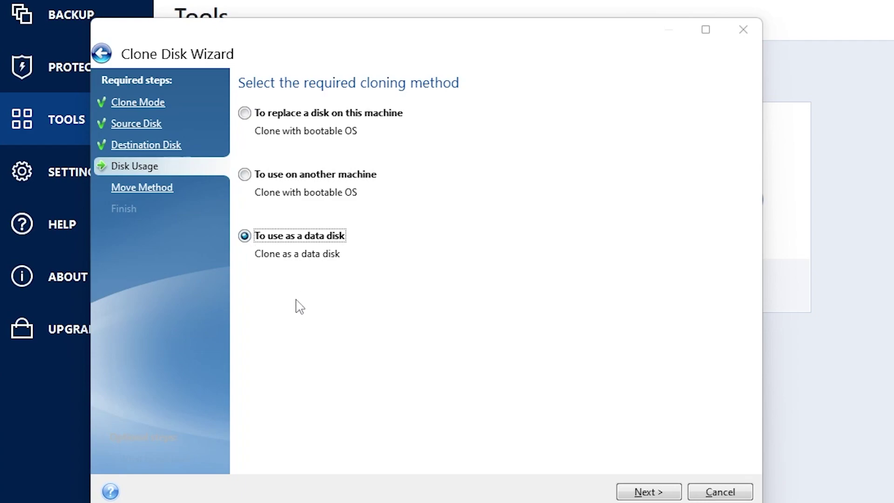
pyautogui.click(246, 113)
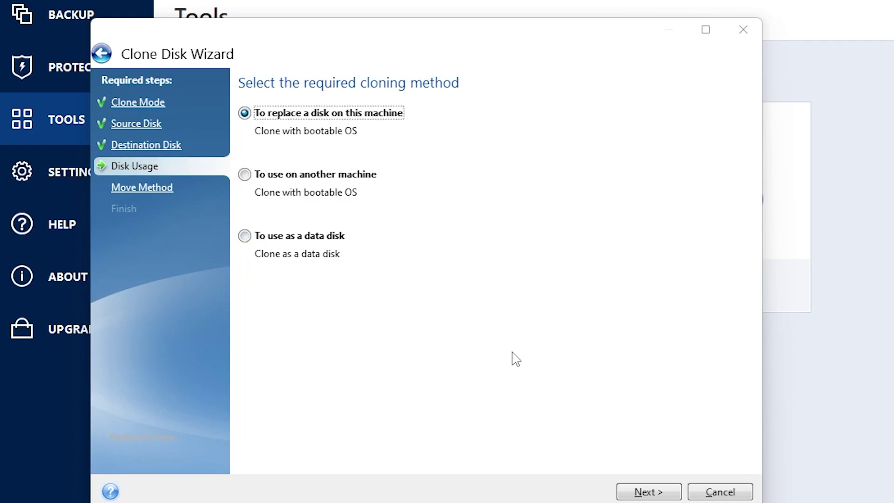
pyautogui.click(640, 494)
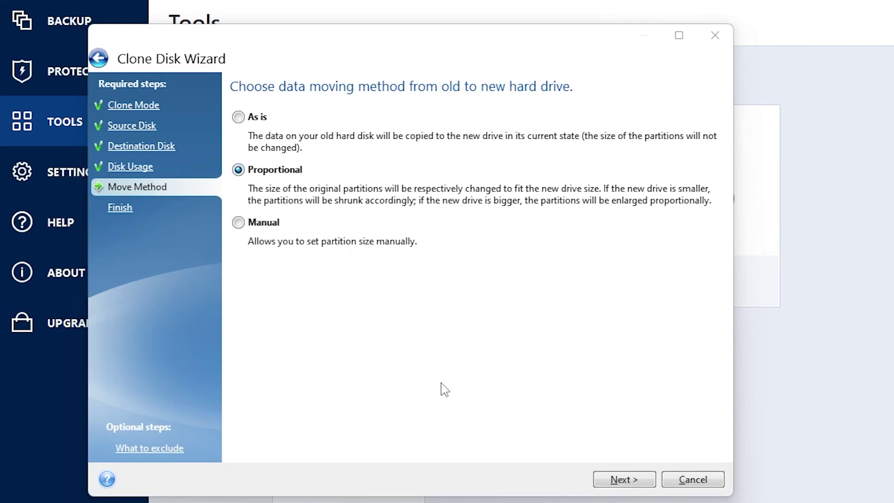
pyautogui.click(624, 481)
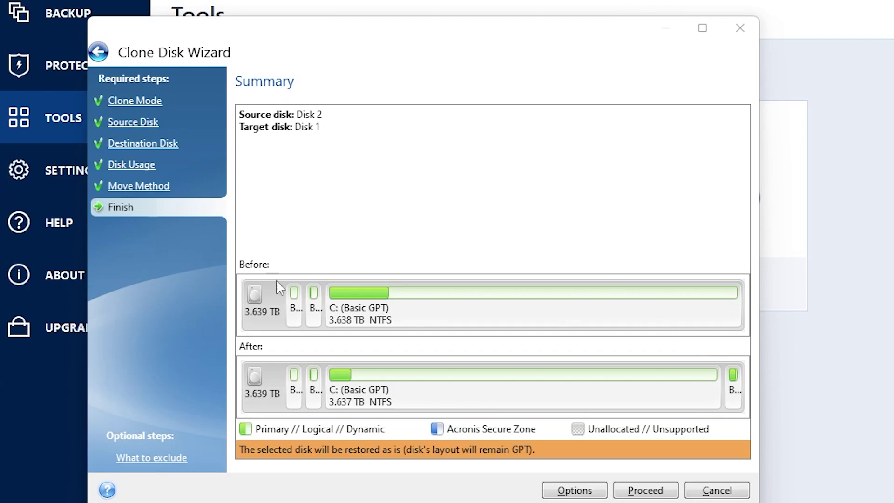
# Cancel the Clone Disk Wizard without cloning.
pyautogui.moveTo(353, 328)
pyautogui.click(735, 493)
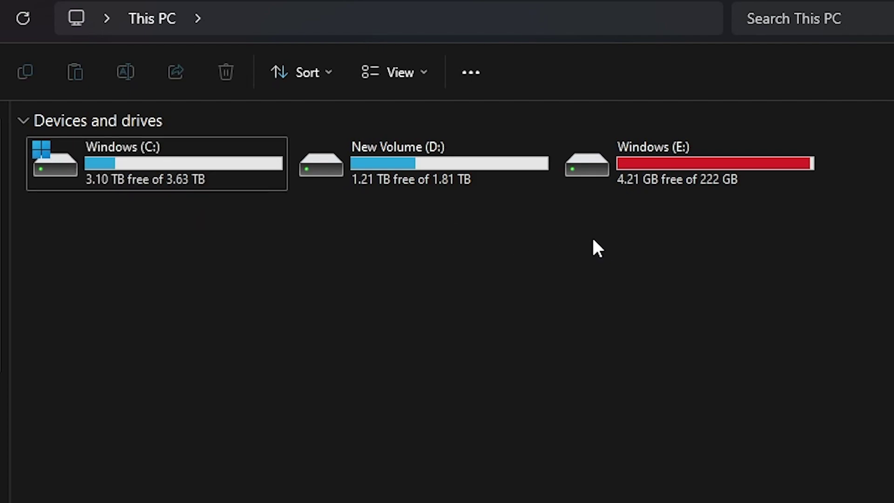
# Browse the old Windows (E:) drive's folders, then go back to This PC.
pyautogui.click(682, 177)
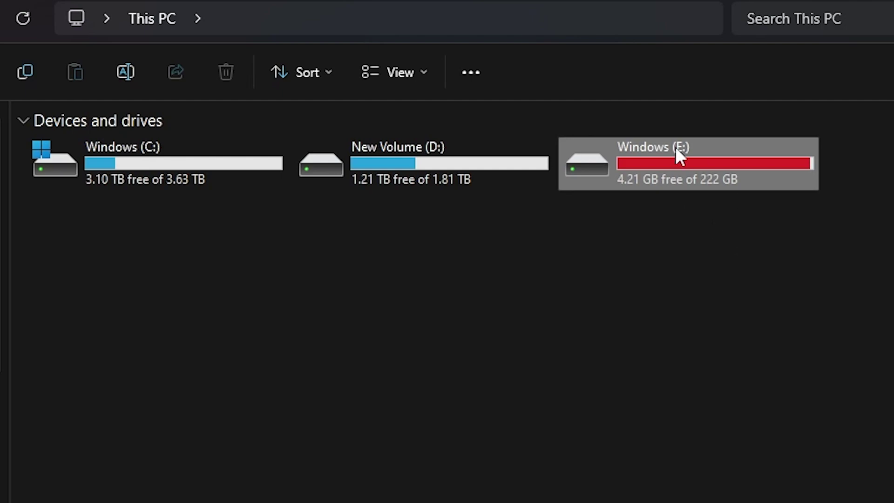
pyautogui.click(715, 256)
pyautogui.doubleClick(718, 169)
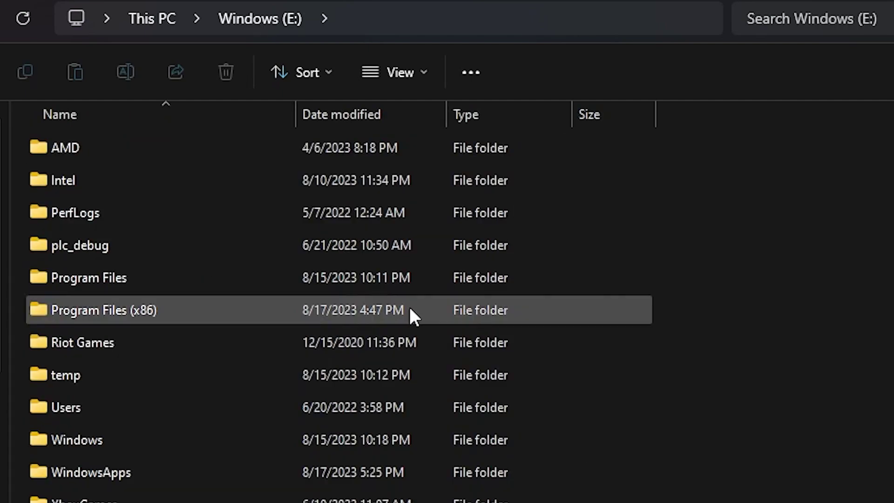
pyautogui.hotkey('alt', 'Left')
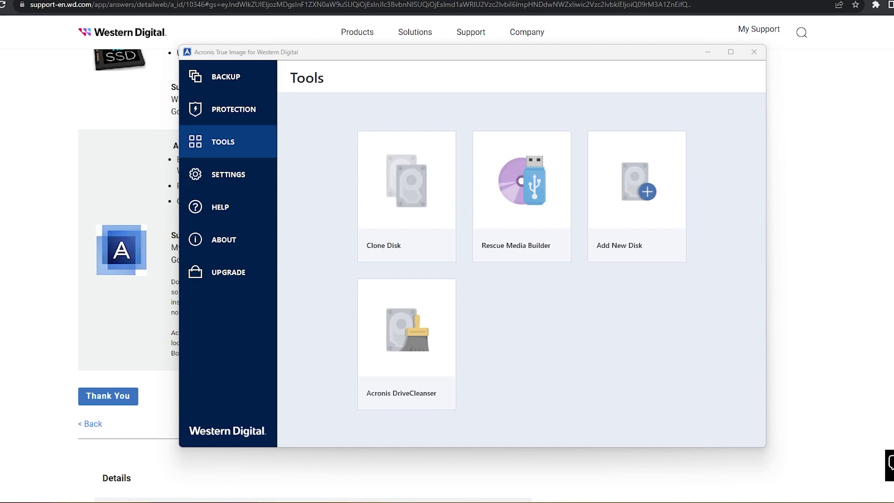
# Search 'parti' and launch 'Create and format hard disk partitions' (Disk Management).
pyautogui.press('super')
pyautogui.write('pa')
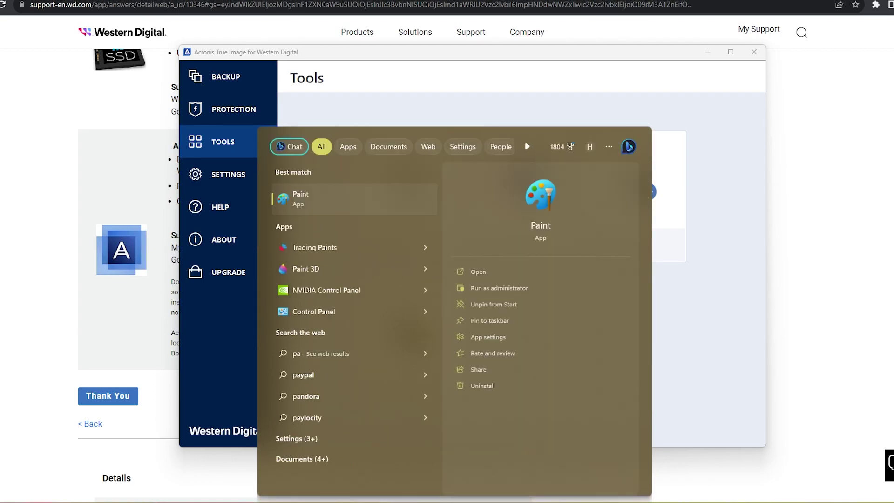
pyautogui.write('rti')
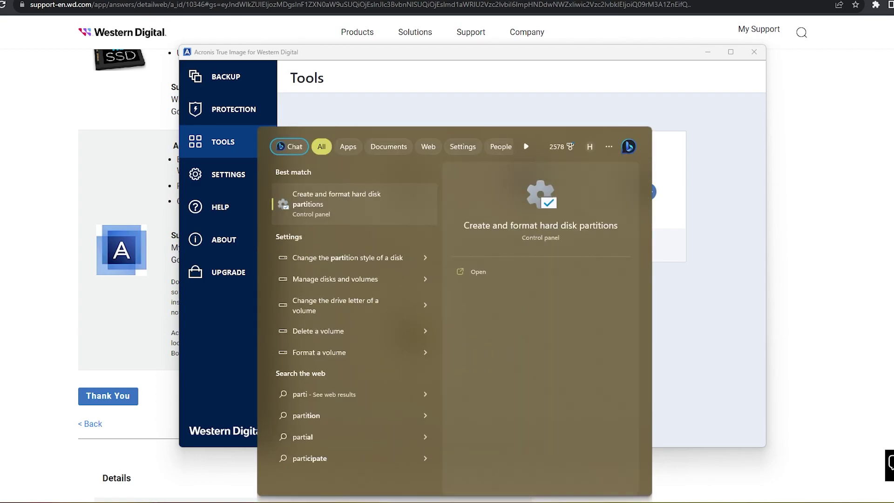
pyautogui.click(344, 207)
pyautogui.moveTo(192, 28); pyautogui.dragTo(413, 108)
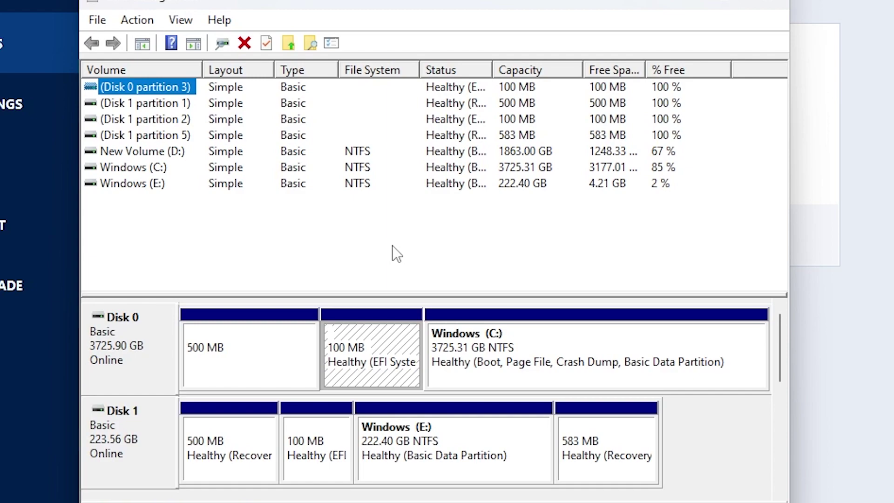
pyautogui.click(140, 445)
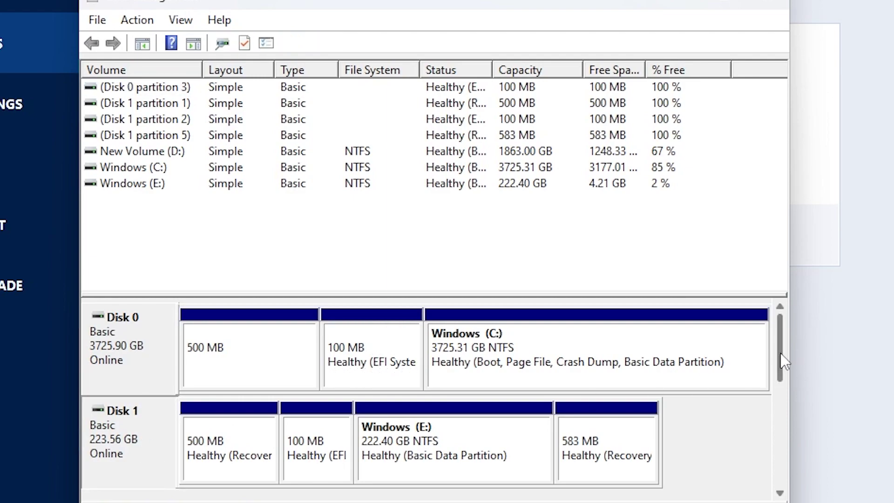
pyautogui.moveTo(779, 361); pyautogui.dragTo(787, 328)
pyautogui.click(495, 359)
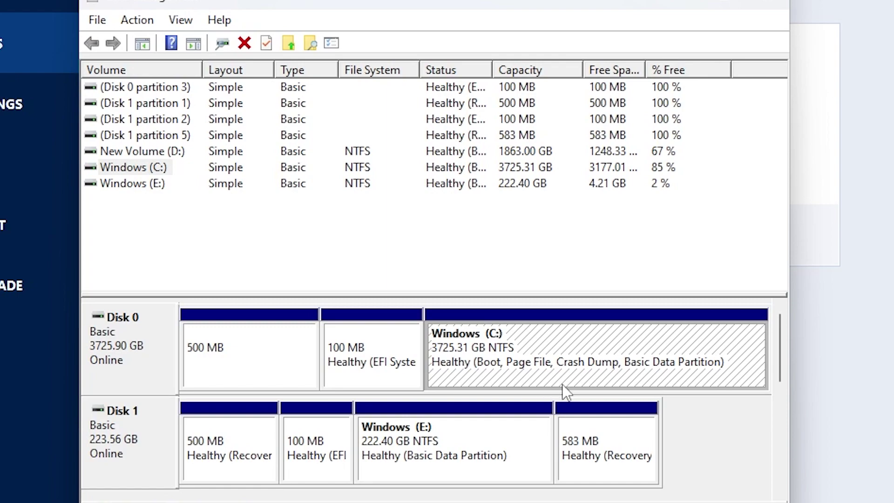
pyautogui.scroll(-2, 605, 382)
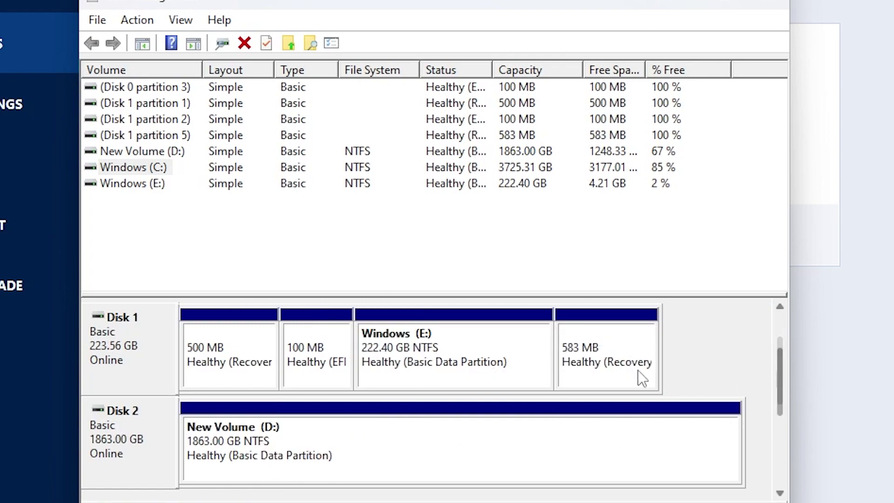
pyautogui.click(149, 353)
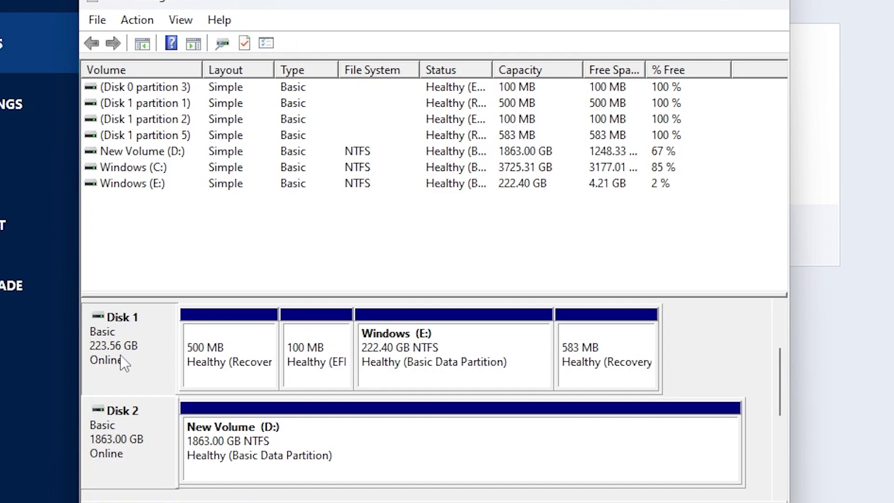
pyautogui.click(435, 349)
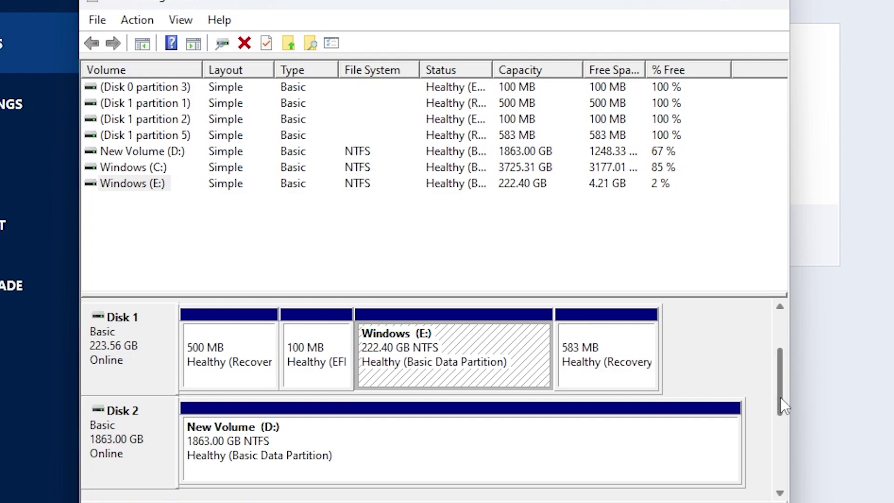
pyautogui.click(267, 452)
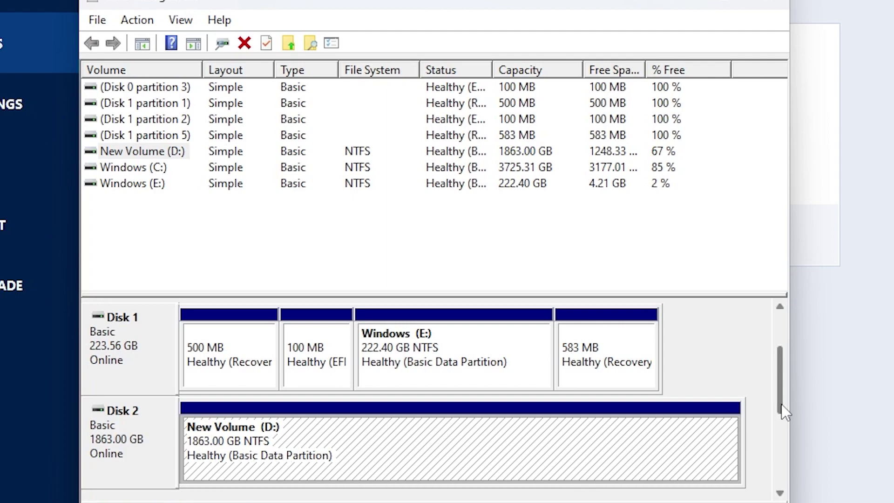
pyautogui.moveTo(781, 404); pyautogui.dragTo(784, 373)
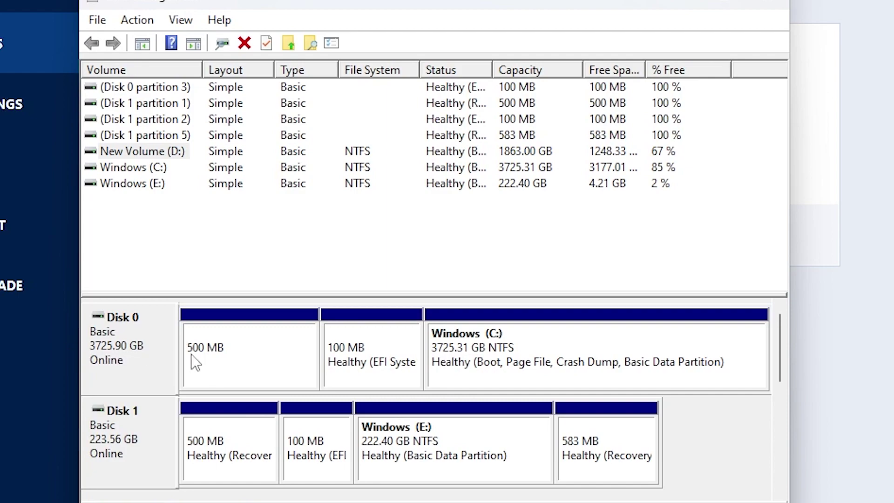
# Inspect the 3725.31 GB Windows (C:) partition on Disk 0 and its context-menu actions.
pyautogui.click(516, 353)
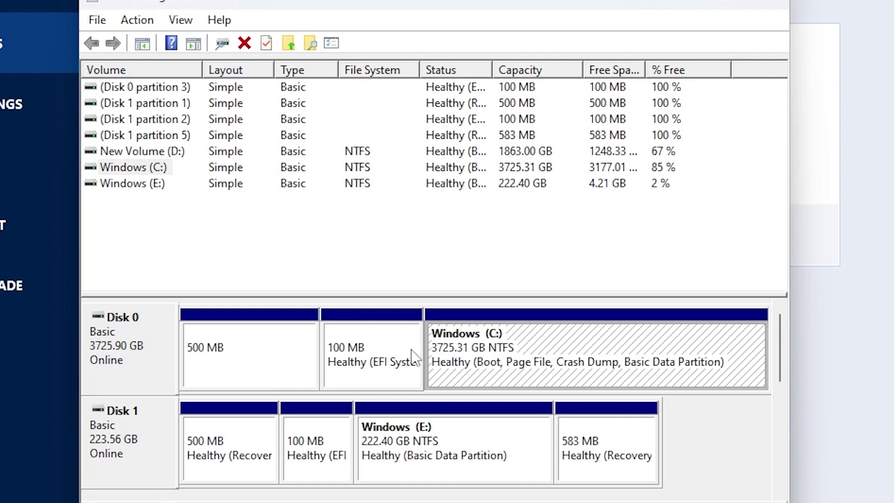
pyautogui.rightClick(464, 350)
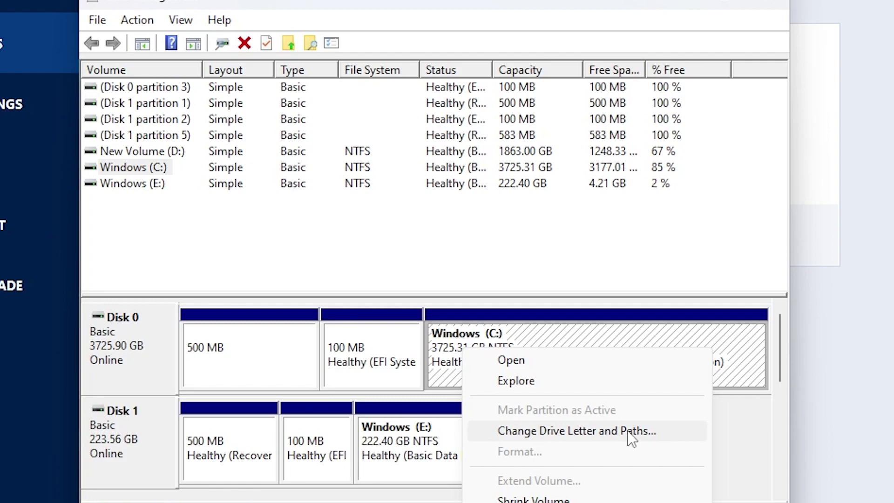
pyautogui.click(427, 276)
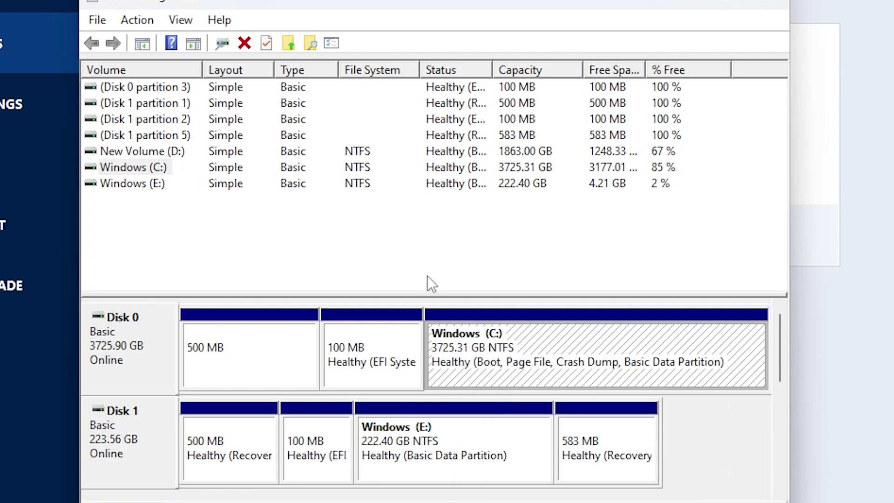
pyautogui.click(437, 259)
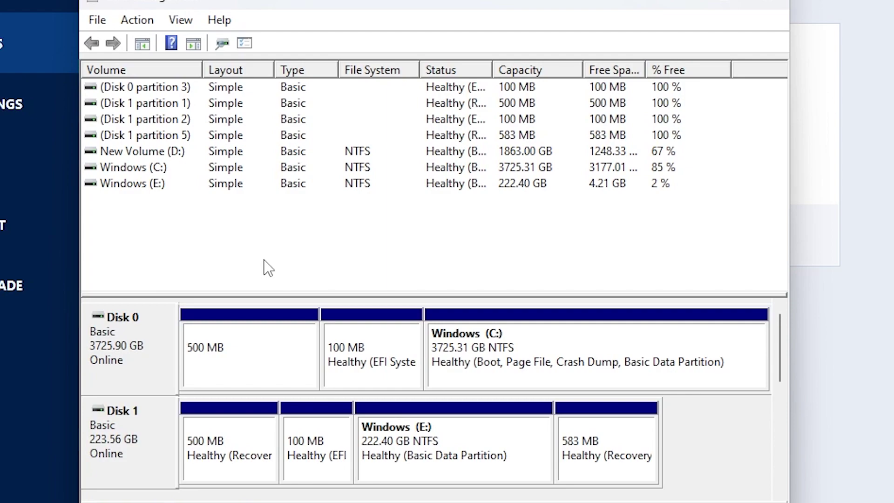
pyautogui.click(548, 350)
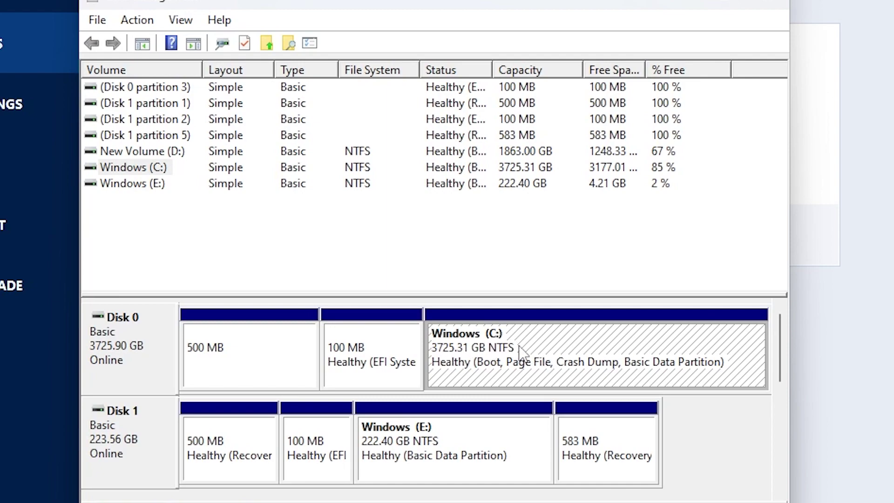
pyautogui.click(494, 277)
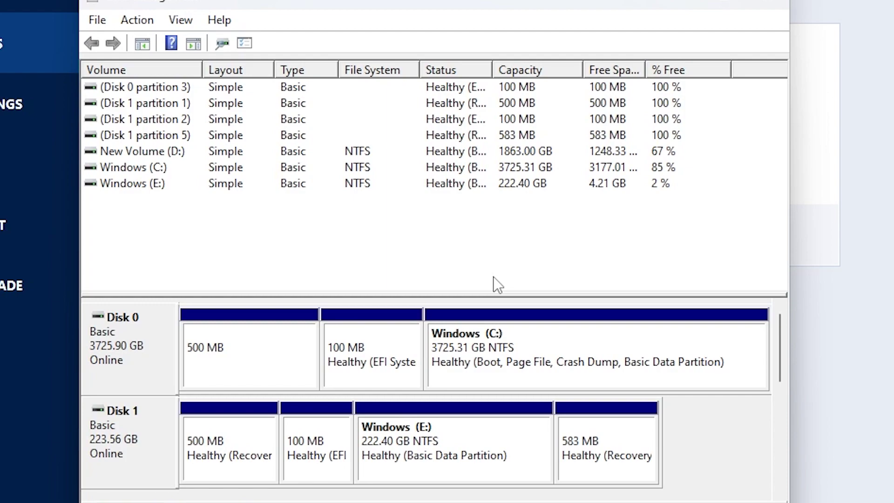
pyautogui.click(769, 4)
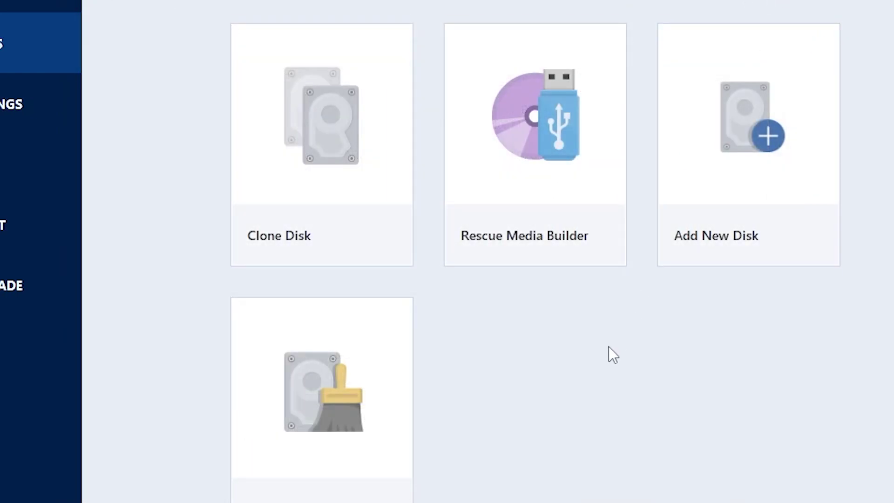
pyautogui.click(46, 112)
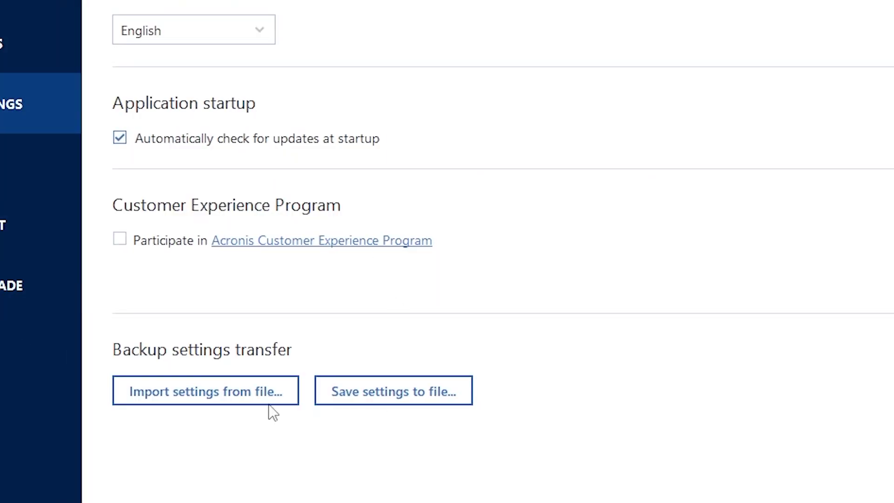